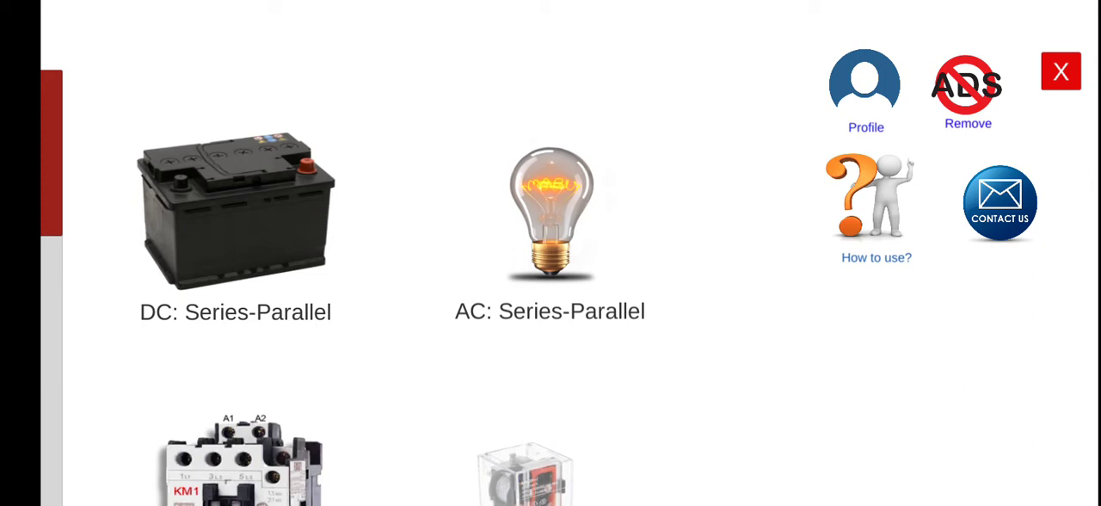
# - Start the Normally Close Switch quest from DC Series-Parallel in Normal mode
pyautogui.click(233, 220)
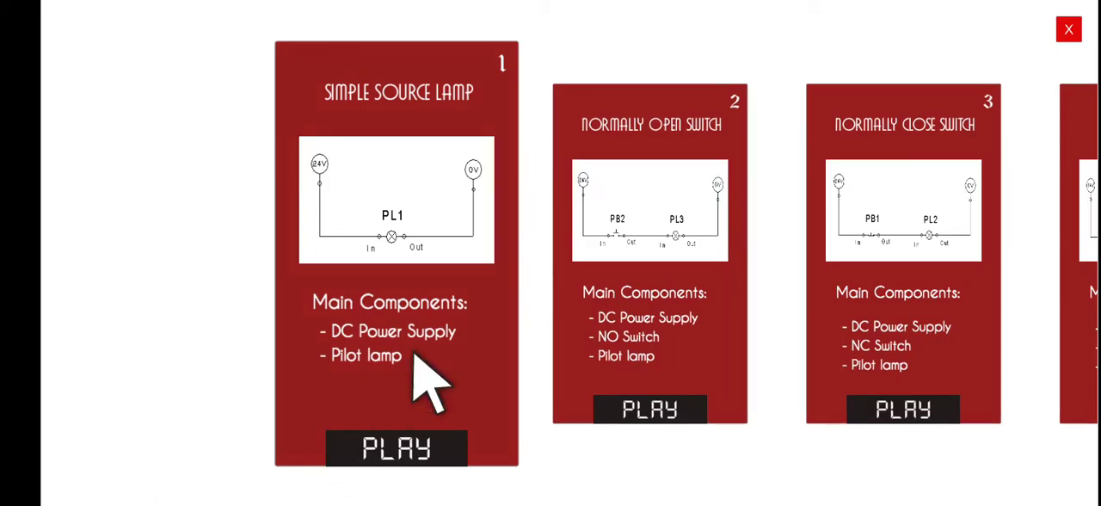
pyautogui.scroll(-2, 516, 344)
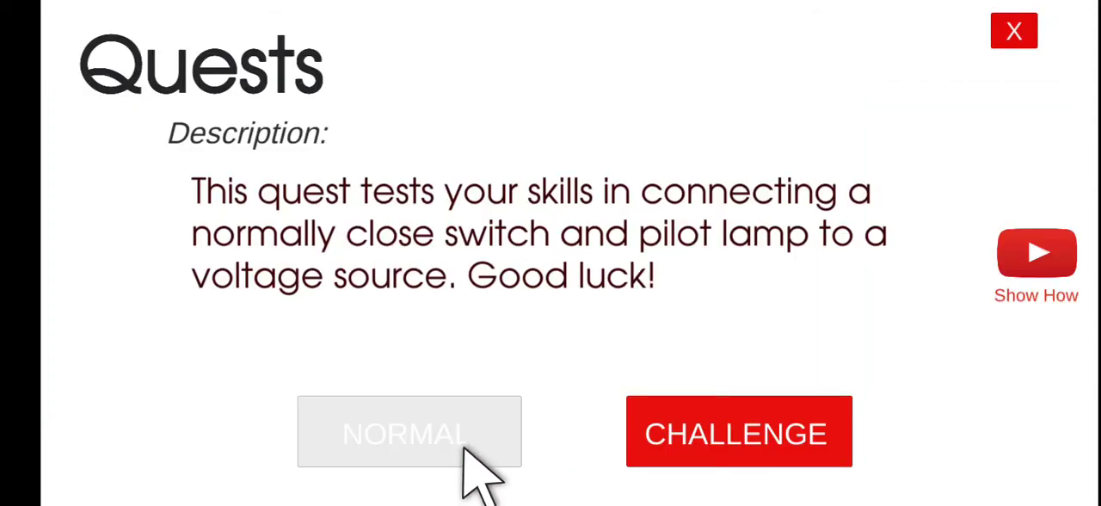
pyautogui.click(477, 456)
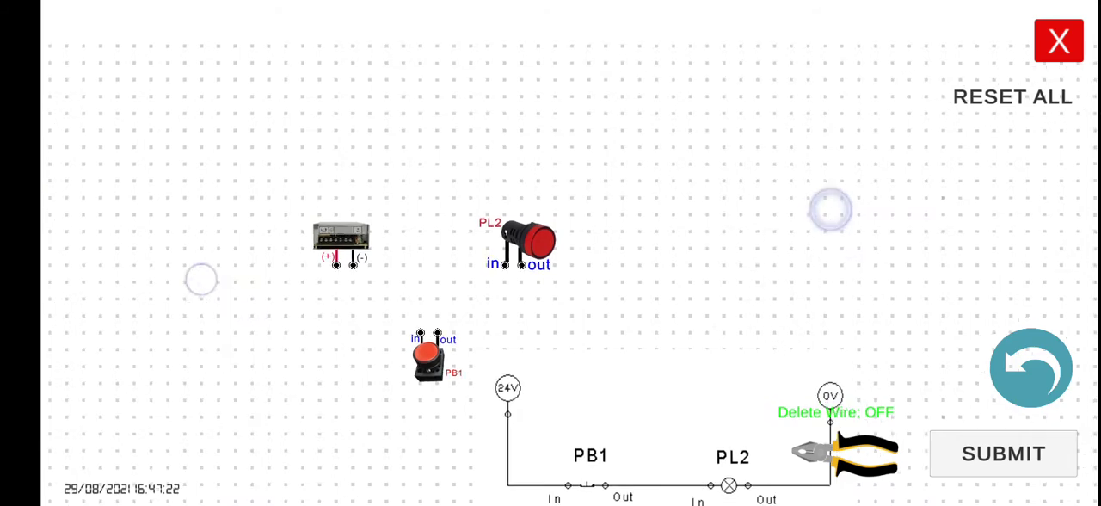
pyautogui.moveTo(847, 241); pyautogui.dragTo(822, 232)
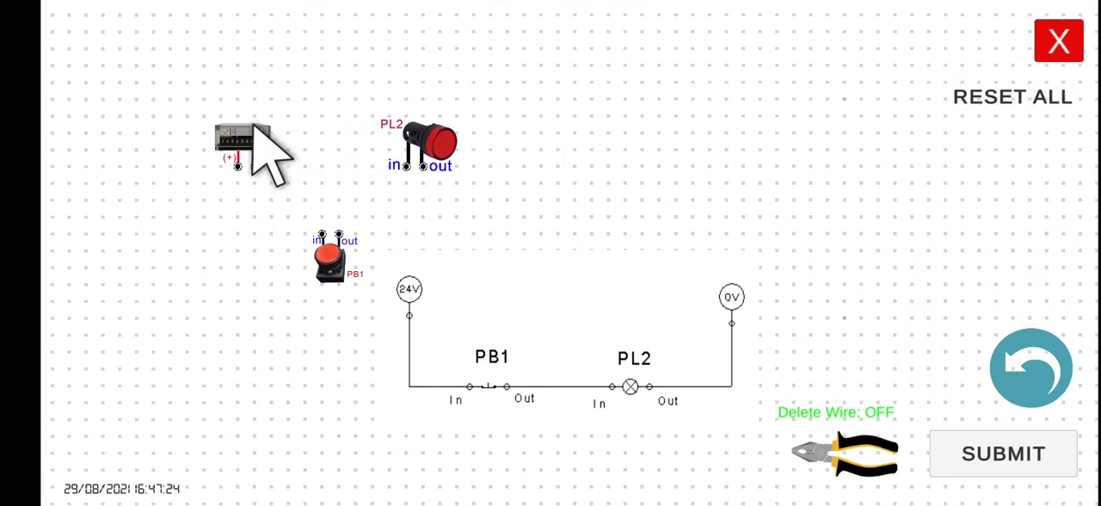
pyautogui.click(321, 236)
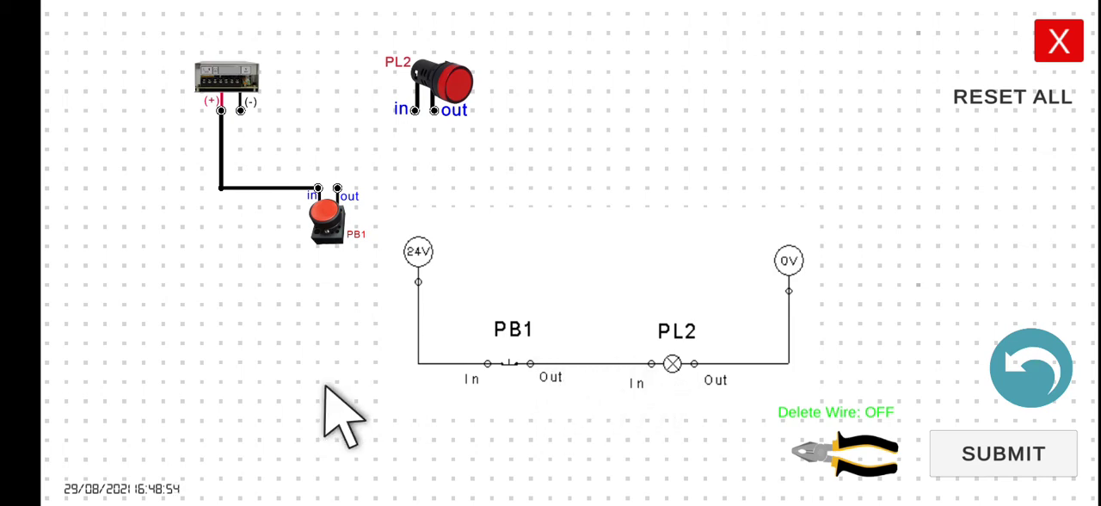
pyautogui.scroll(2, 86, 267)
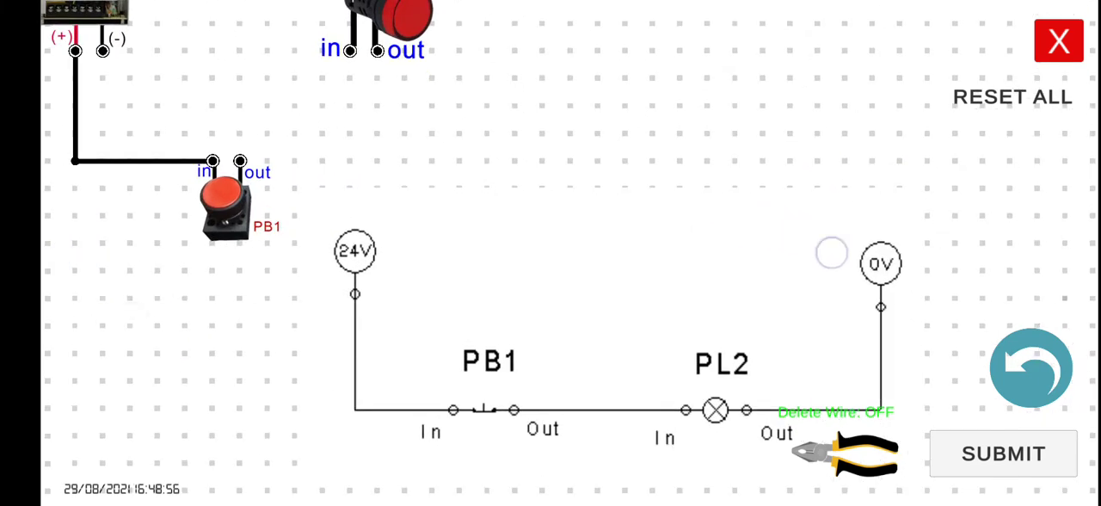
pyautogui.scroll(3, 86, 267)
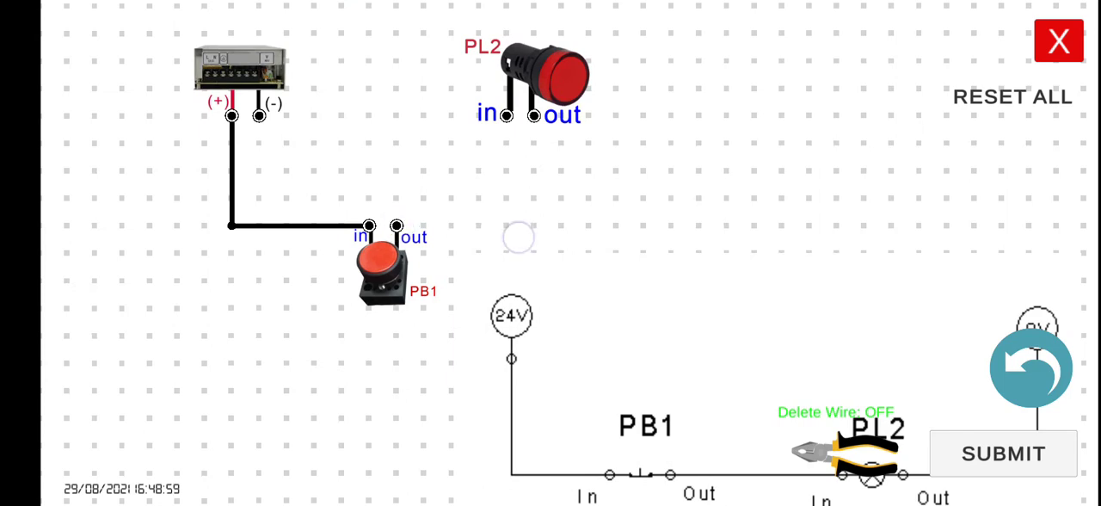
pyautogui.scroll(-3, 757, 198)
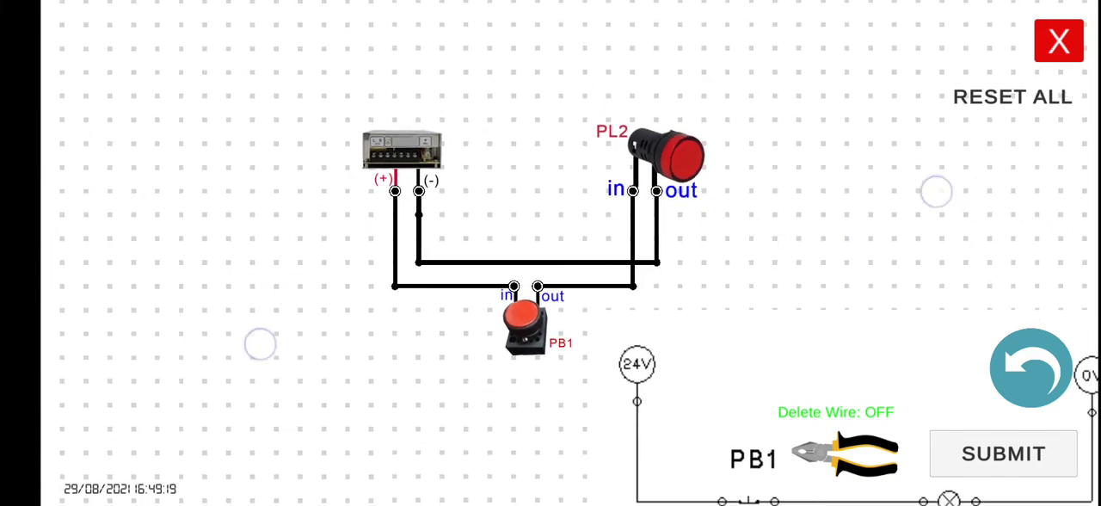
pyautogui.scroll(-5, 550, 258)
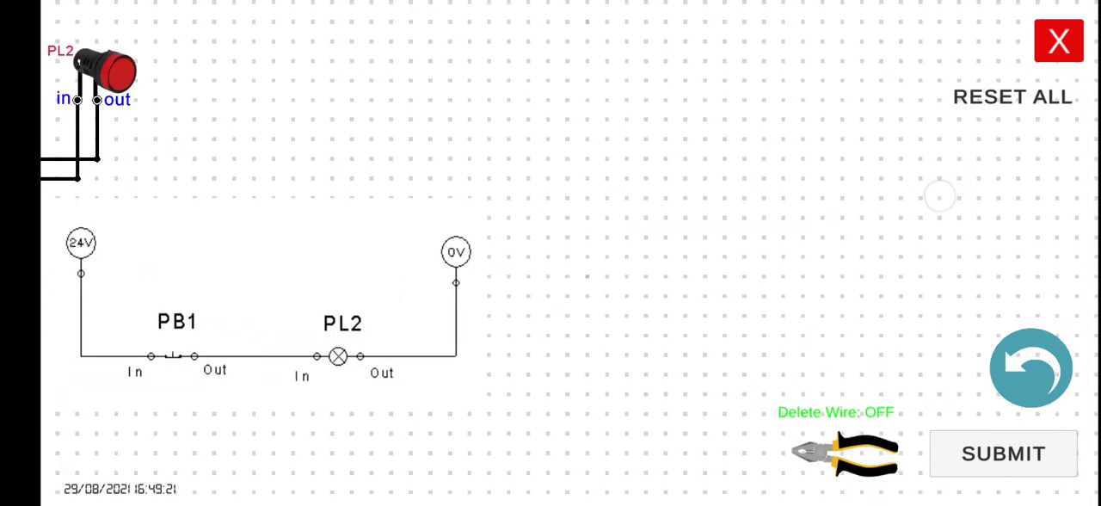